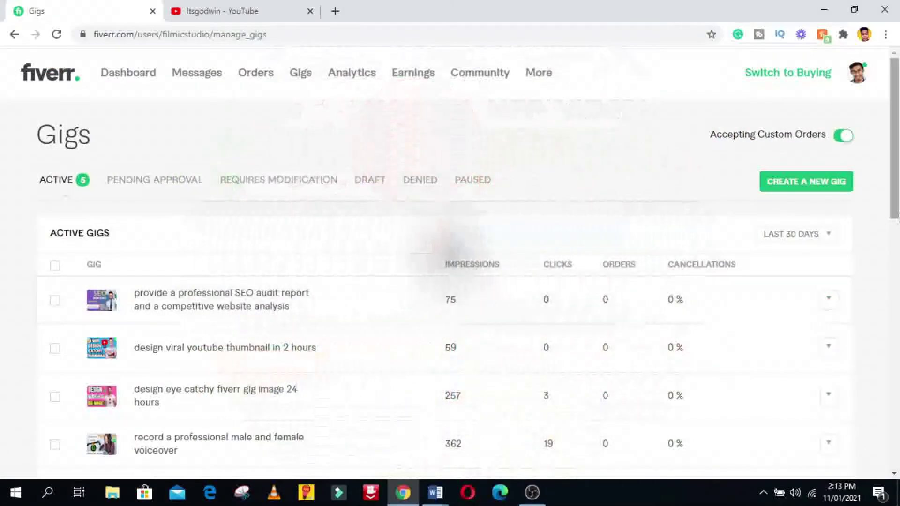
# - Open the blog-post video gig for editing from its options menu, then switch to the YouTube videos tab
pyautogui.scroll(-2, 645, 389)
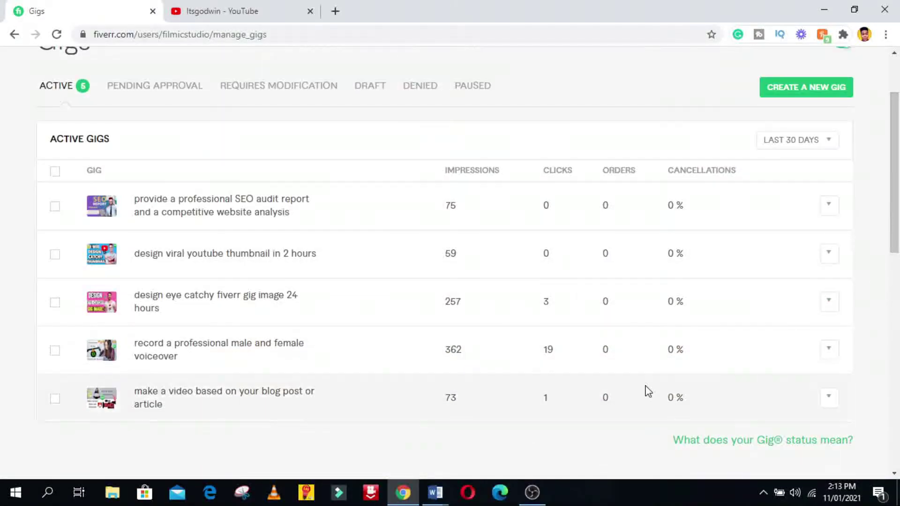
pyautogui.click(829, 398)
pyautogui.click(764, 419)
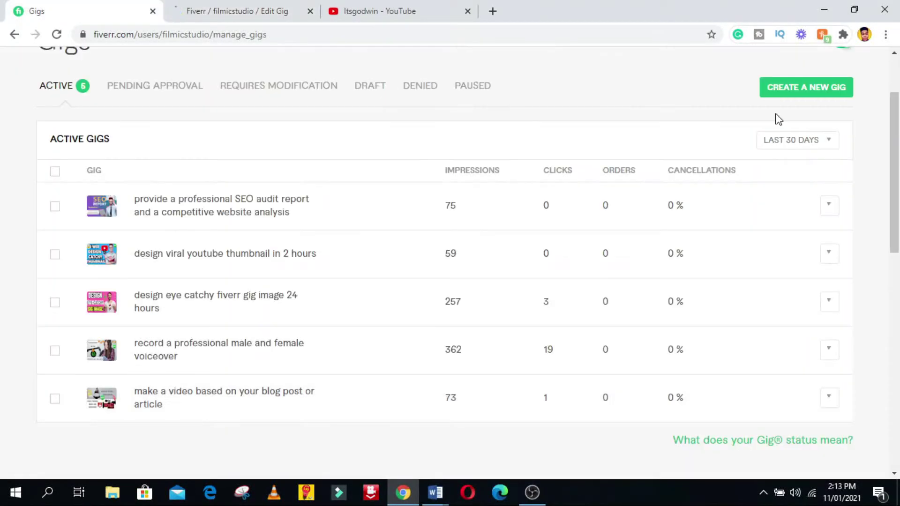
pyautogui.click(261, 10)
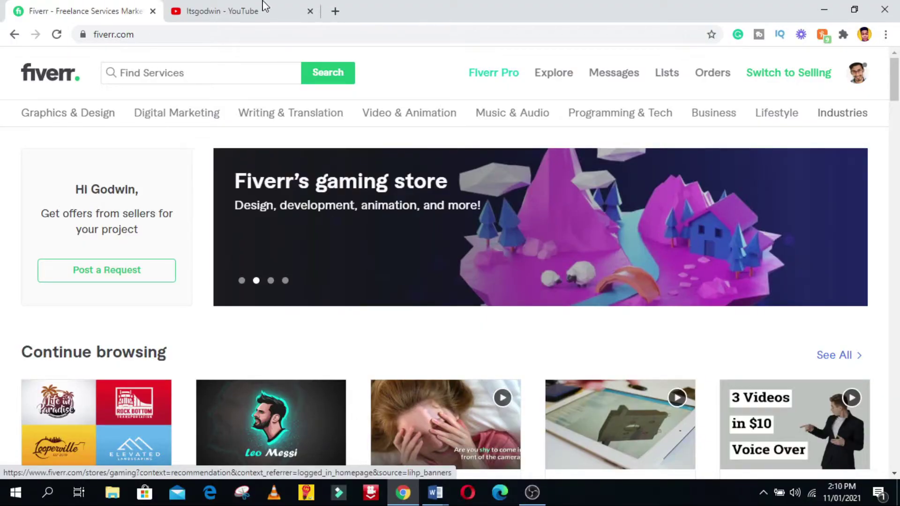
pyautogui.click(262, 7)
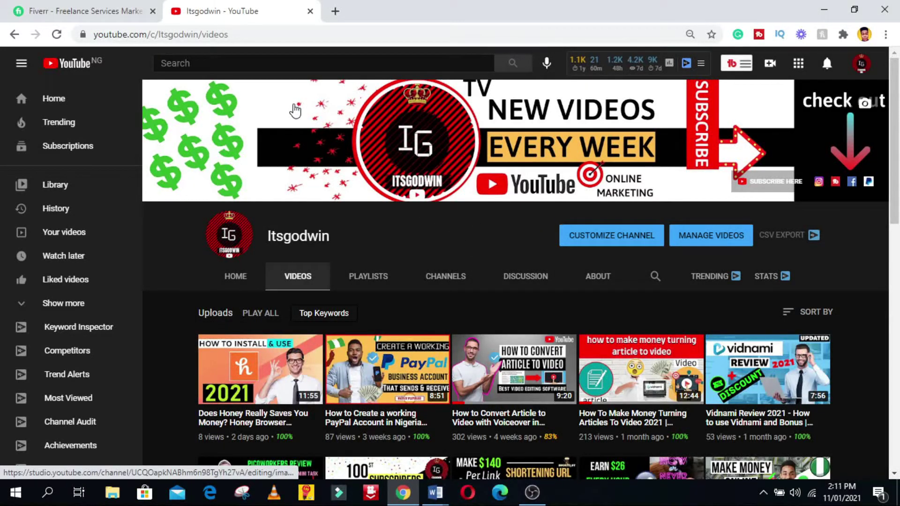
# - Scroll through the YouTube channel's videos before heading back to Fiverr
pyautogui.scroll(-15, 404, 406)
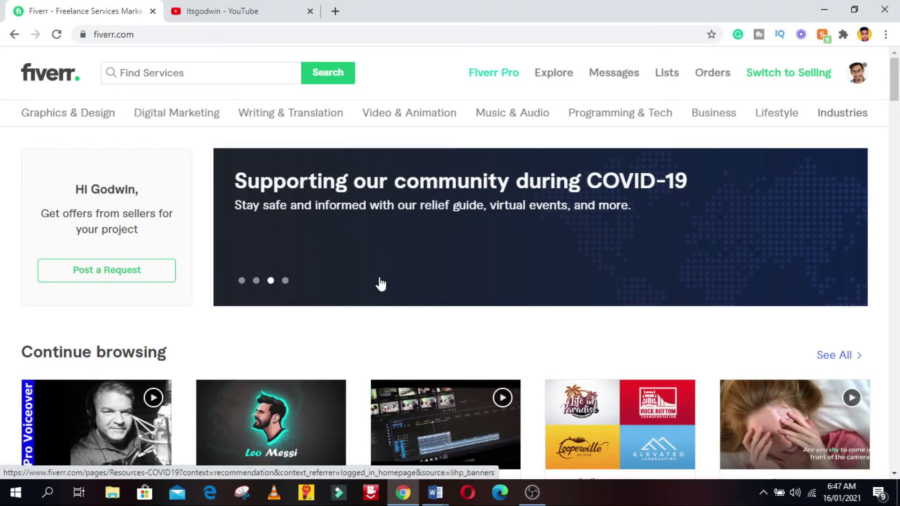
# - Go to the Seller Dashboard, then to the Gigs management page listing active gigs
pyautogui.moveTo(65, 113)
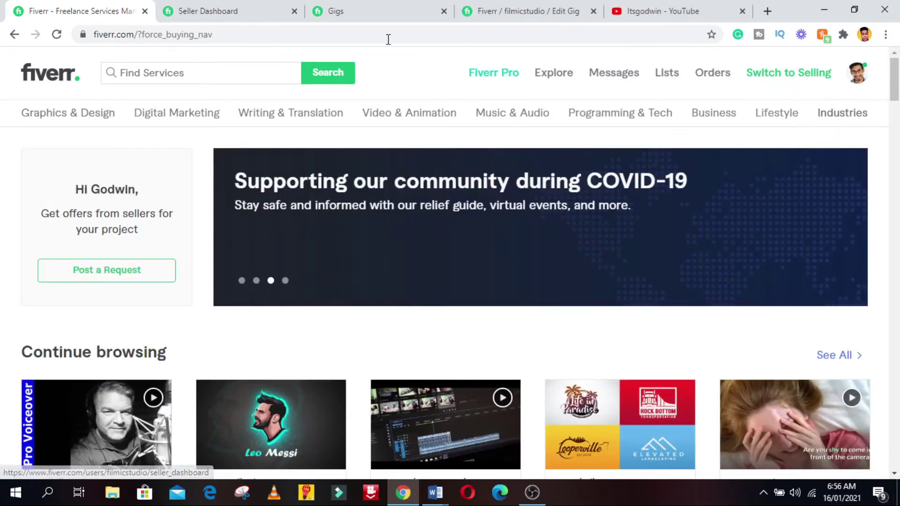
pyautogui.click(225, 11)
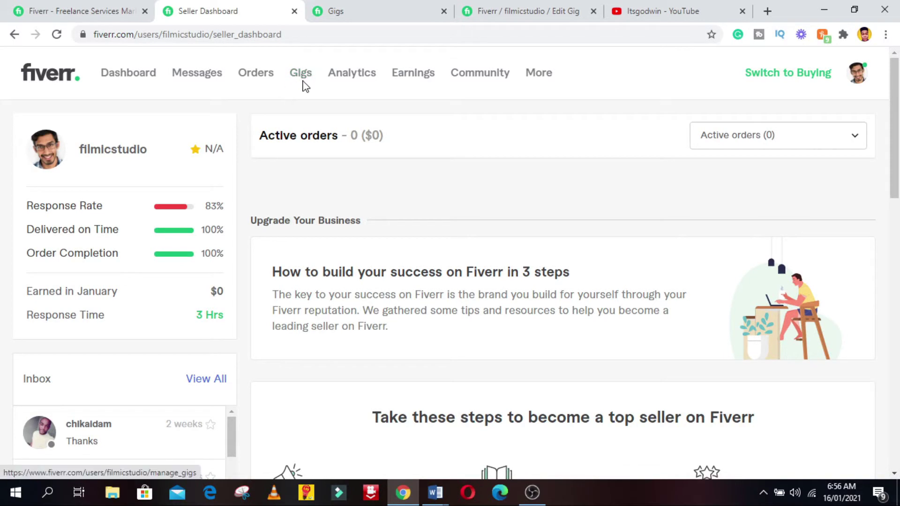
pyautogui.click(347, 9)
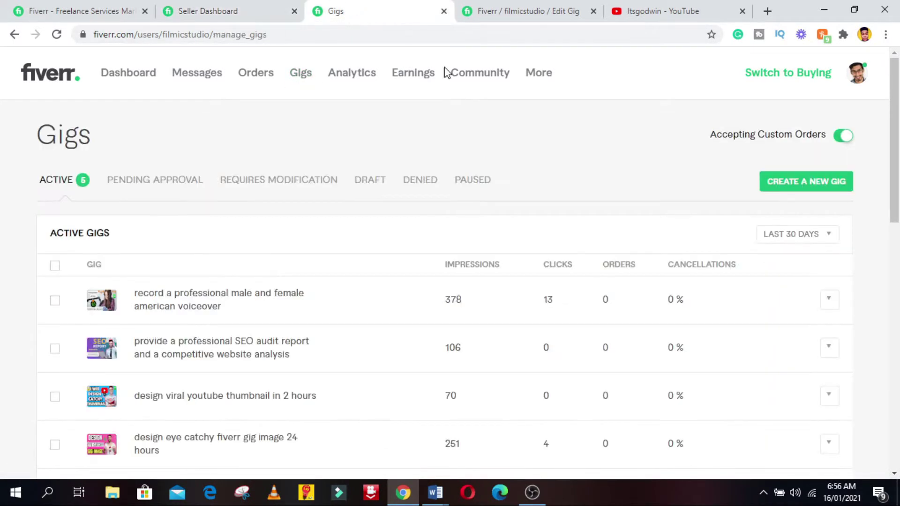
# - Search Fiverr for 'article to video' to compare competing sellers' gigs and prices
pyautogui.click(519, 9)
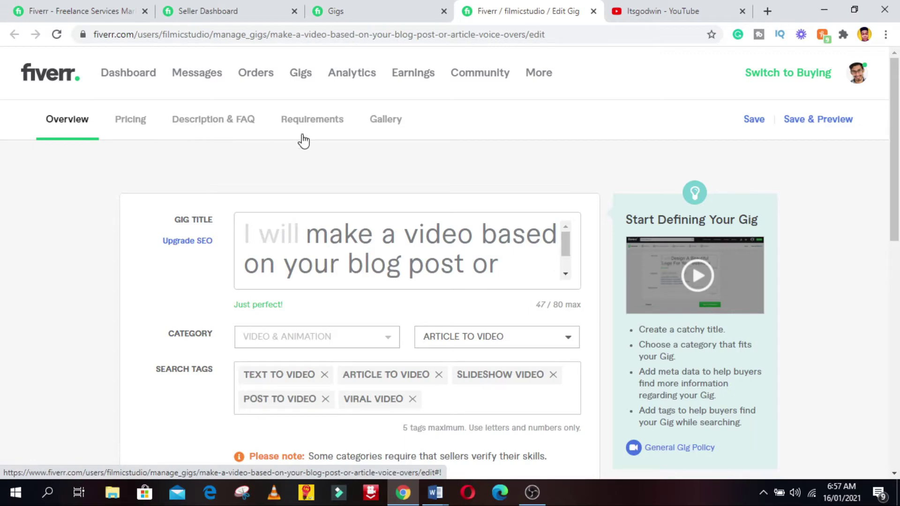
pyautogui.scroll(-1, 217, 111)
pyautogui.click(73, 9)
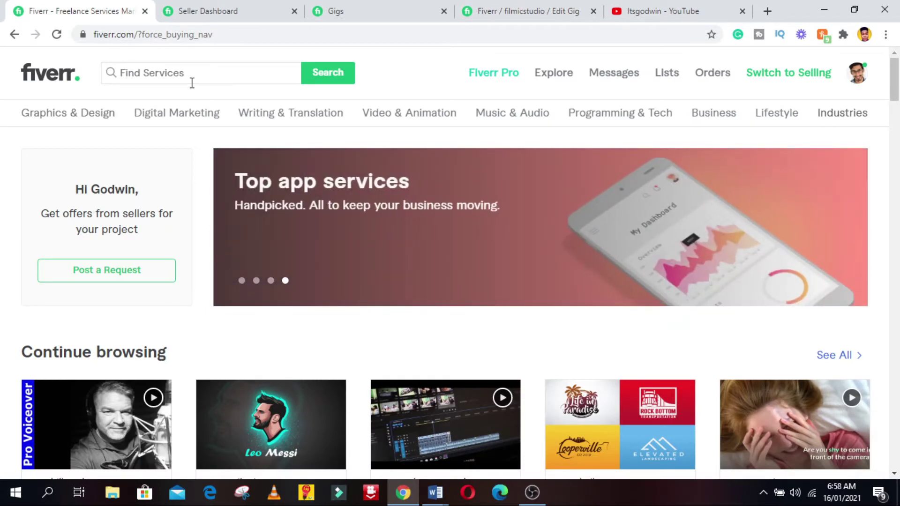
pyautogui.click(187, 80)
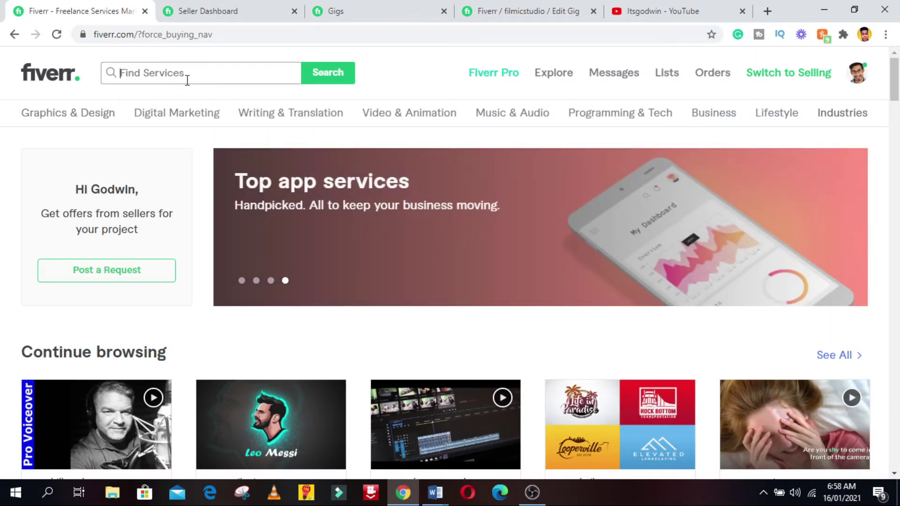
pyautogui.write('article to video')
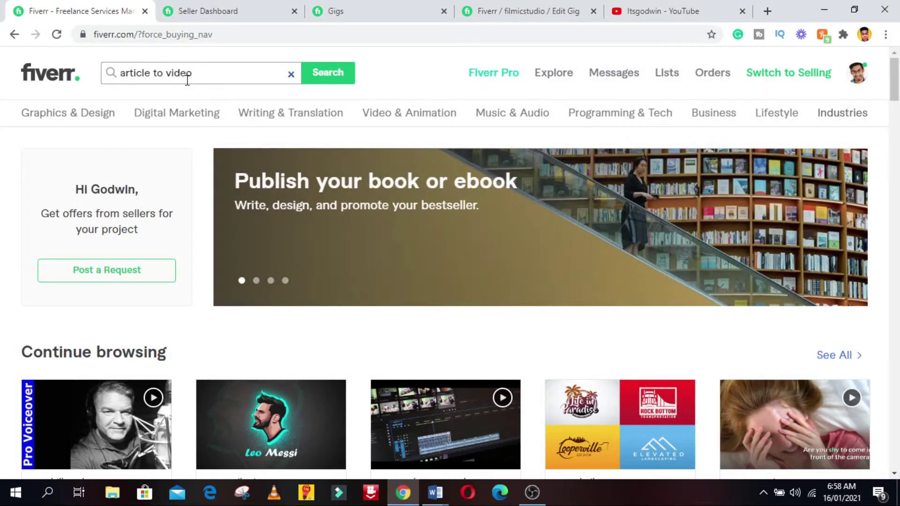
pyautogui.press('Return')
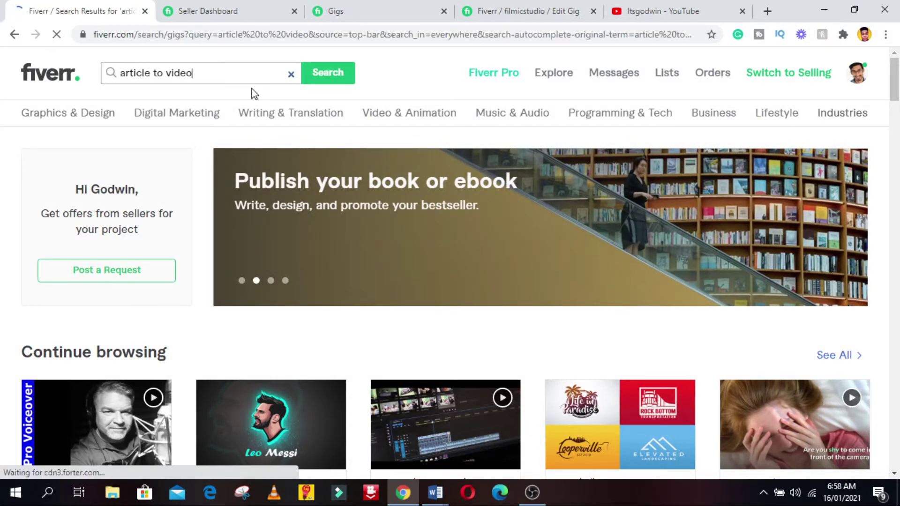
pyautogui.scroll(-5, 899, 224)
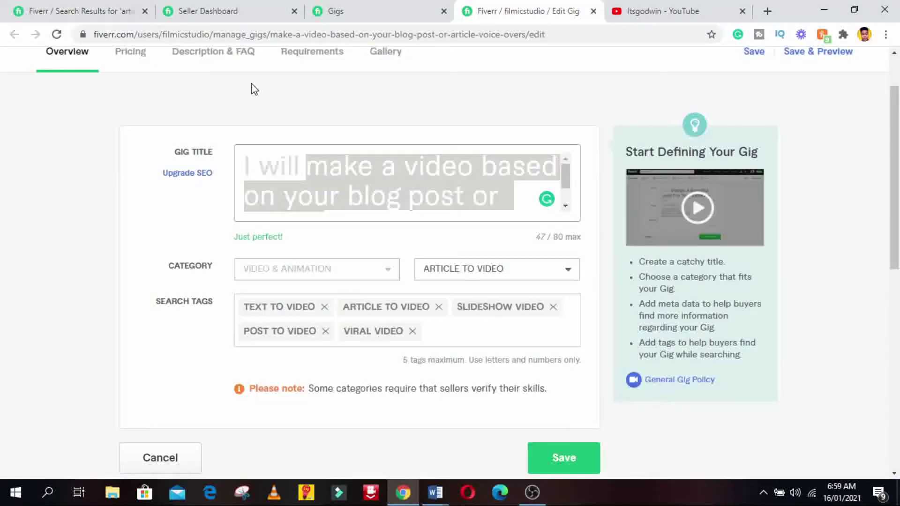
# - Change the gig title to 'I will convert your articles to video without no limit with voiceovers'
pyautogui.write('convert your article')
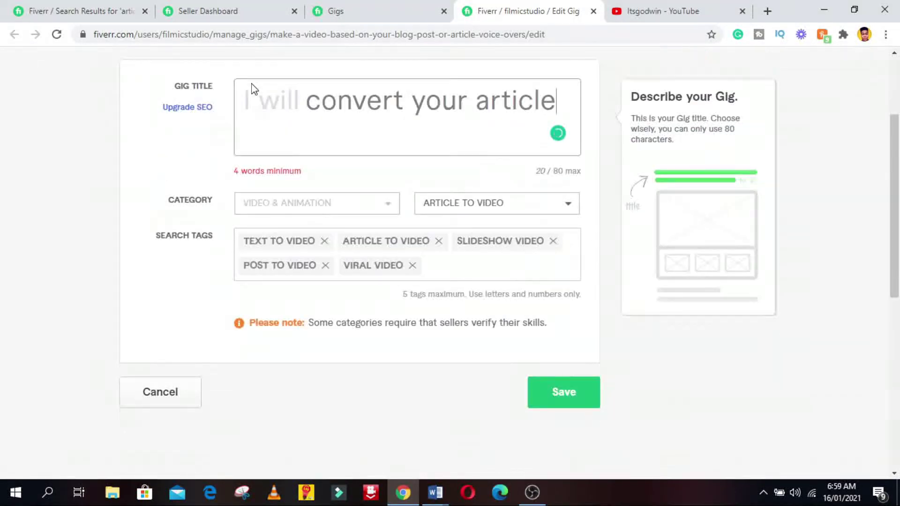
pyautogui.write('s to video without no lim')
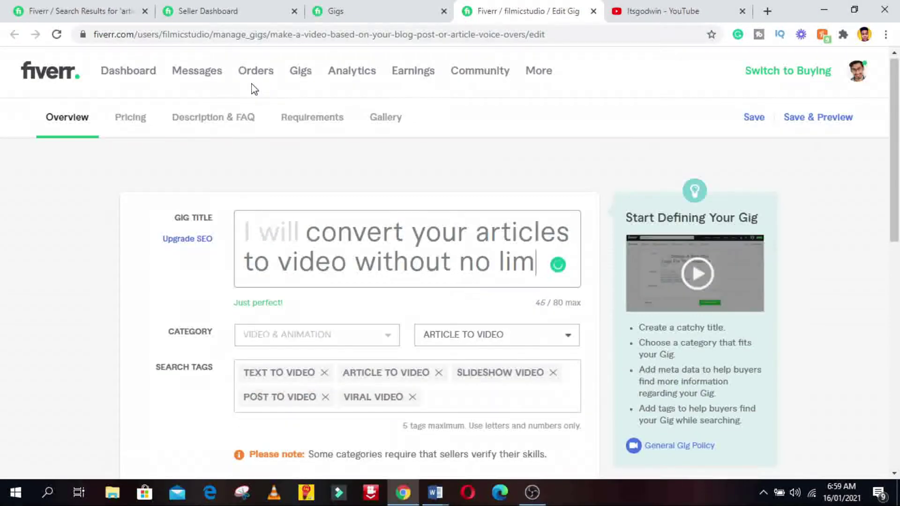
pyautogui.write('it with voiceovers')
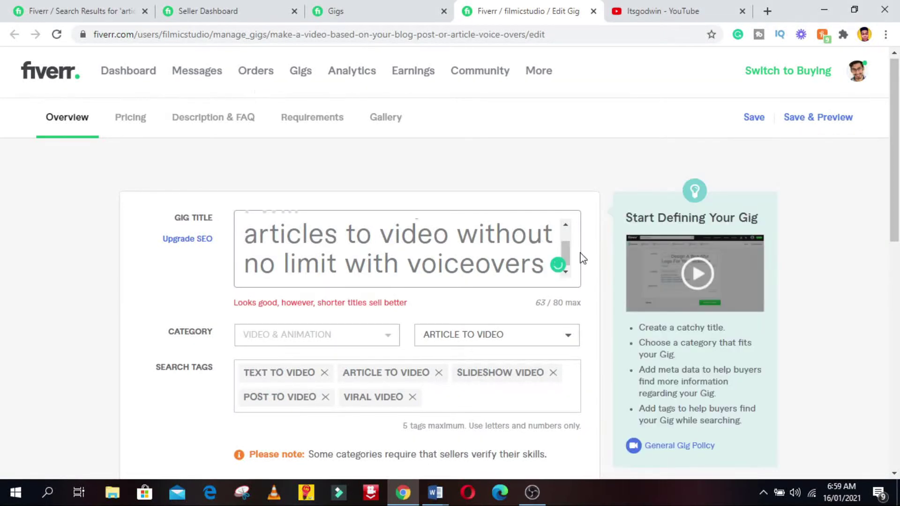
pyautogui.click(511, 233)
pyautogui.moveTo(569, 261)
pyautogui.mouseDown()
pyautogui.moveTo(572, 236)
pyautogui.moveTo(571, 272)
pyautogui.mouseUp()
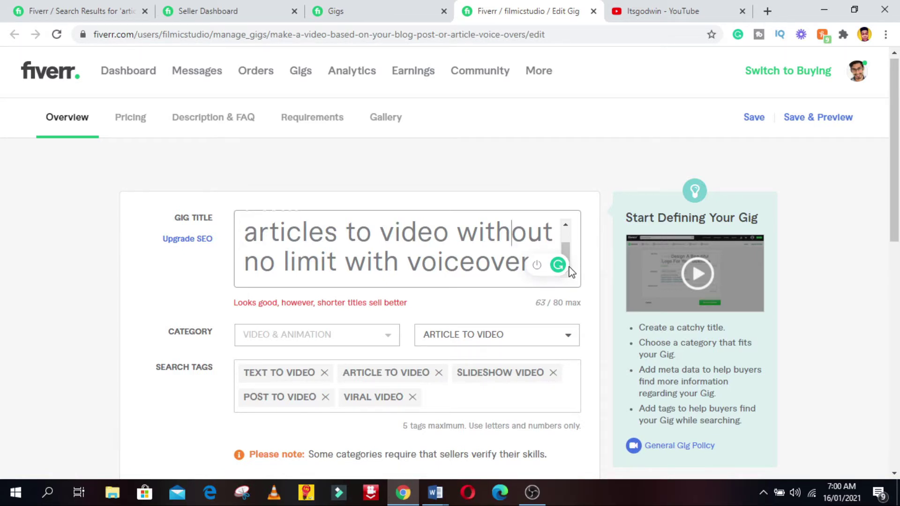
pyautogui.scroll(-4, 571, 271)
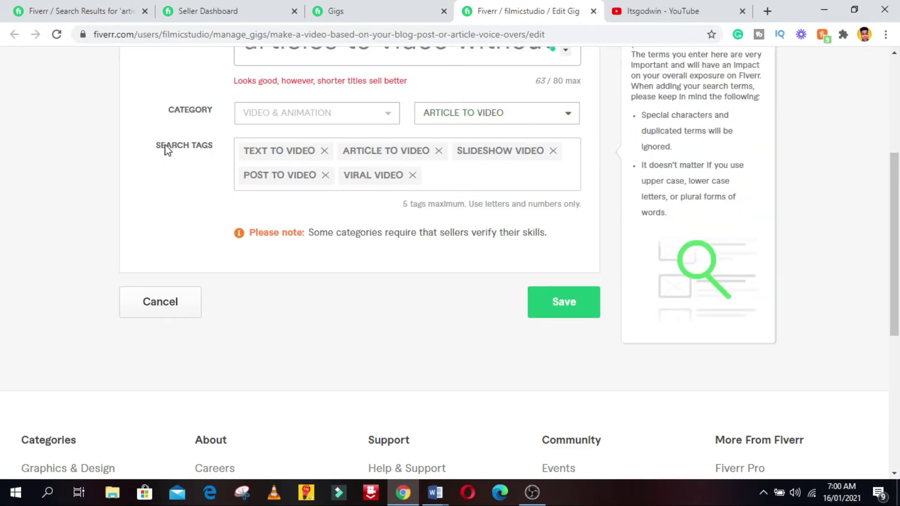
# - Review a competitor's video sales letter gig, then save the gig overview
pyautogui.moveTo(161, 148); pyautogui.dragTo(216, 150)
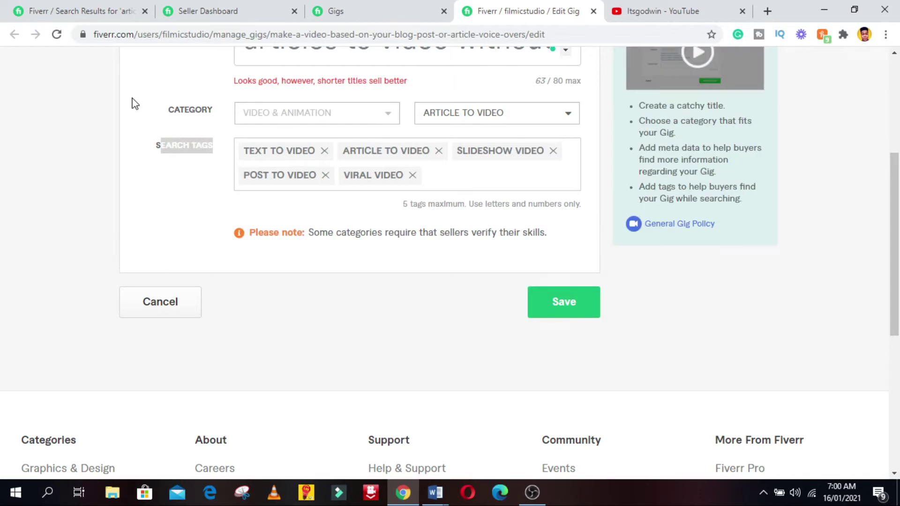
pyautogui.hotkey('ctrl', '1')
pyautogui.scroll(-4, 288, 370)
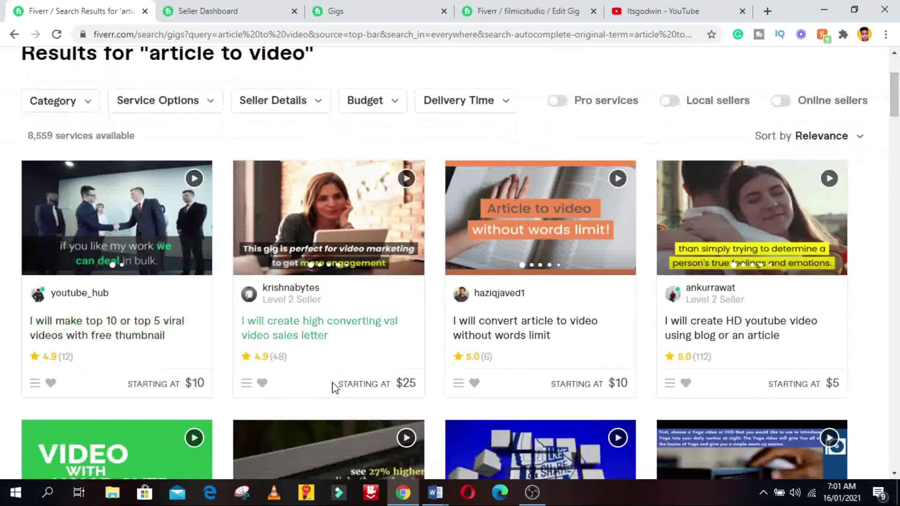
pyautogui.click(361, 332)
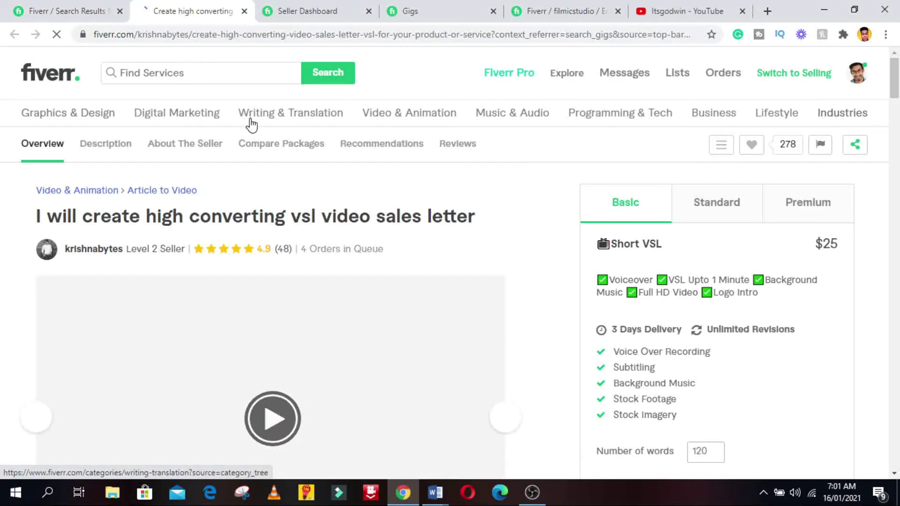
pyautogui.scroll(-20, 898, 378)
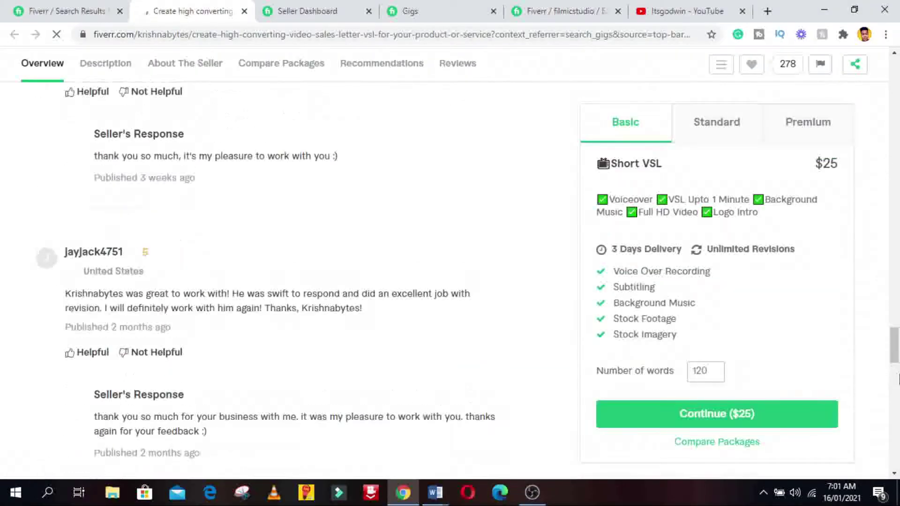
pyautogui.scroll(-5, 898, 379)
pyautogui.click(546, 7)
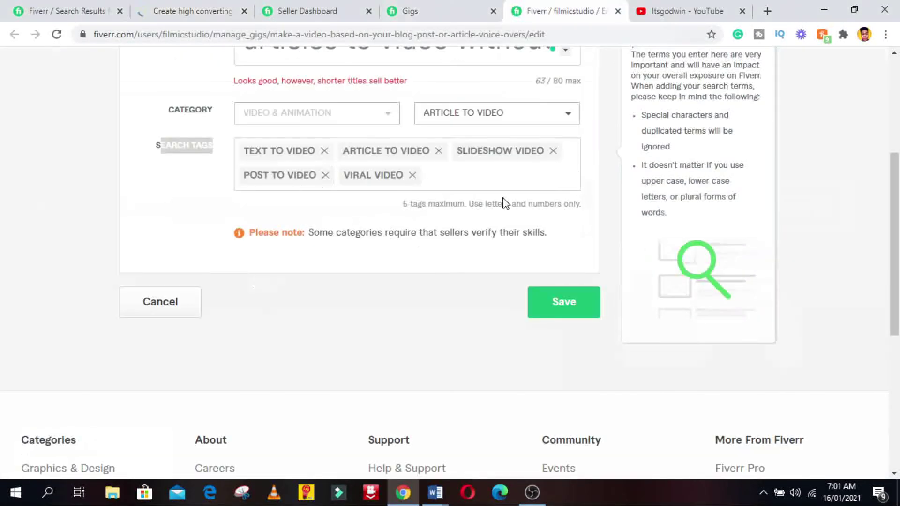
pyautogui.click(564, 302)
# - Set the package word counts to 250, 500 and 1000 for Basic, Standard and Premium
pyautogui.scroll(-4, 234, 108)
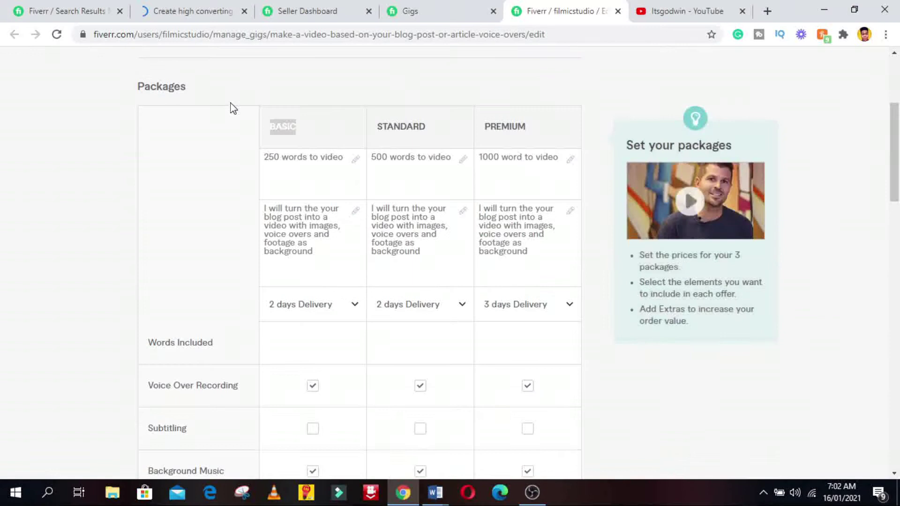
pyautogui.click(281, 159)
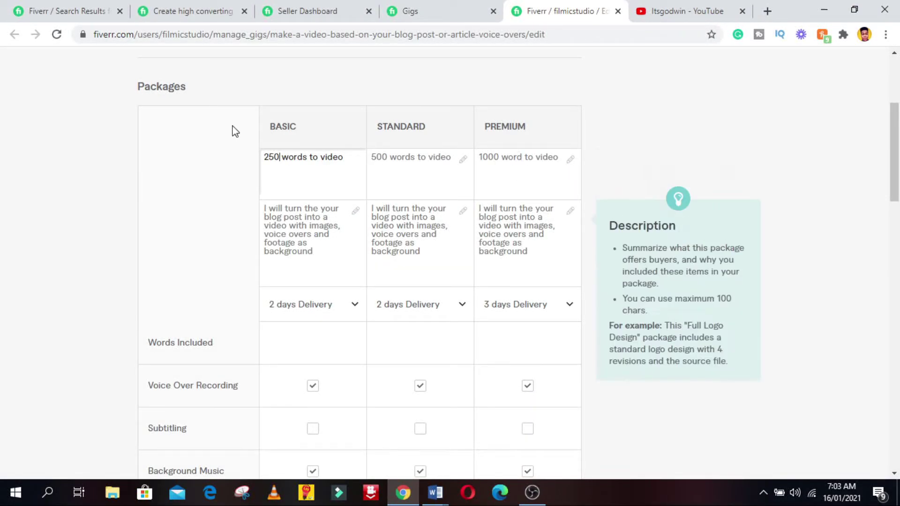
pyautogui.scroll(-5, 898, 234)
pyautogui.click(327, 122)
pyautogui.write('250')
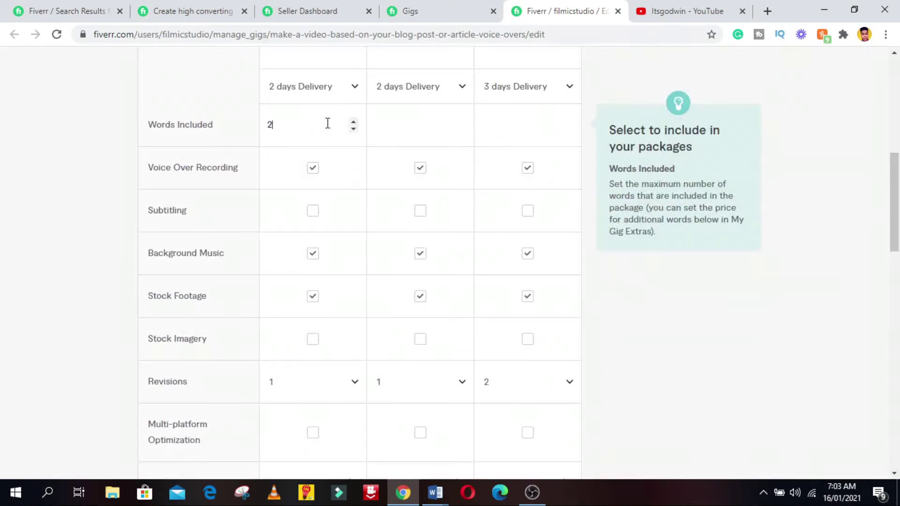
pyautogui.click(390, 122)
pyautogui.write('500')
pyautogui.click(497, 124)
pyautogui.write('1000')
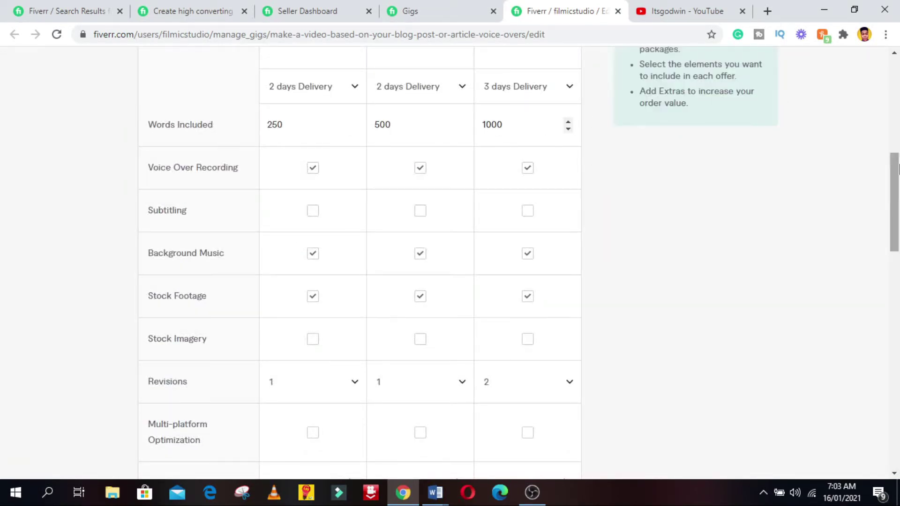
pyautogui.scroll(6, 553, 94)
# - Edit the Basic description to drop the extra 'the' and end with 'background music'
pyautogui.click(269, 245)
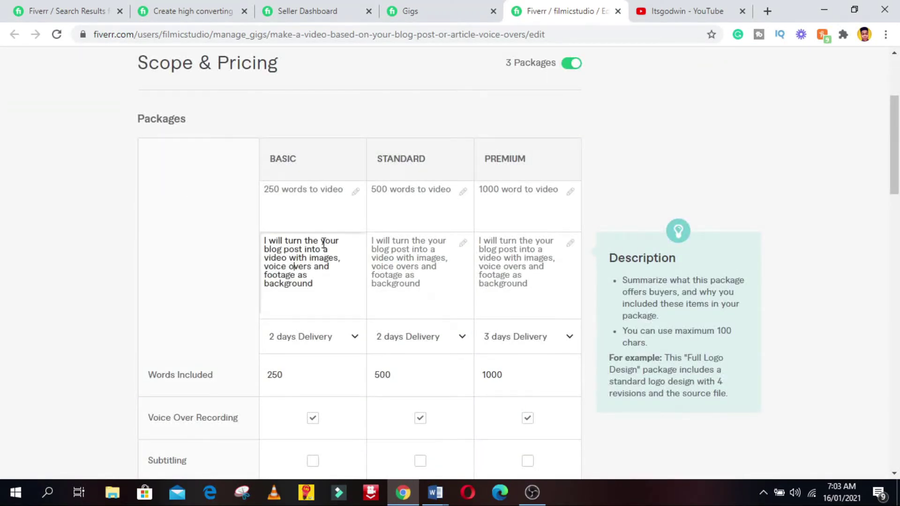
pyautogui.doubleClick(305, 240)
pyautogui.press('BackSpace')
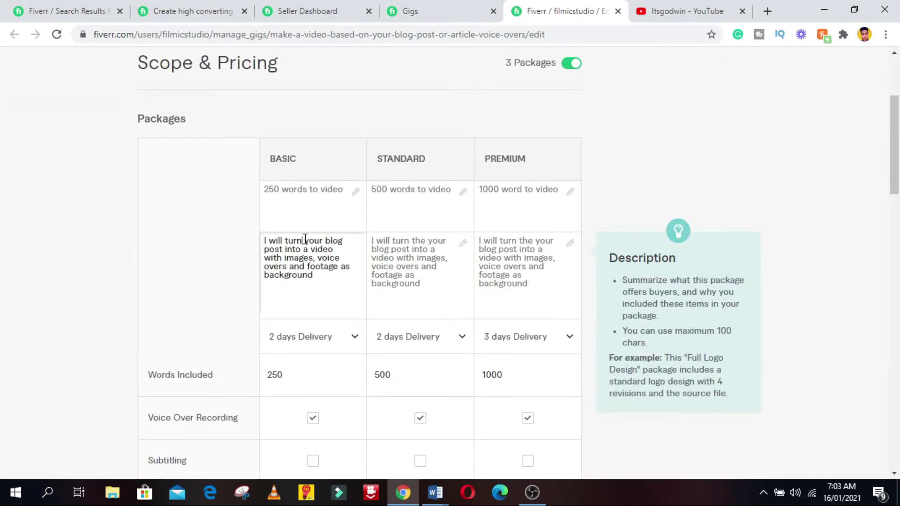
pyautogui.click(353, 266)
pyautogui.write('nd')
pyautogui.click(347, 275)
pyautogui.write('music')
pyautogui.click(500, 205)
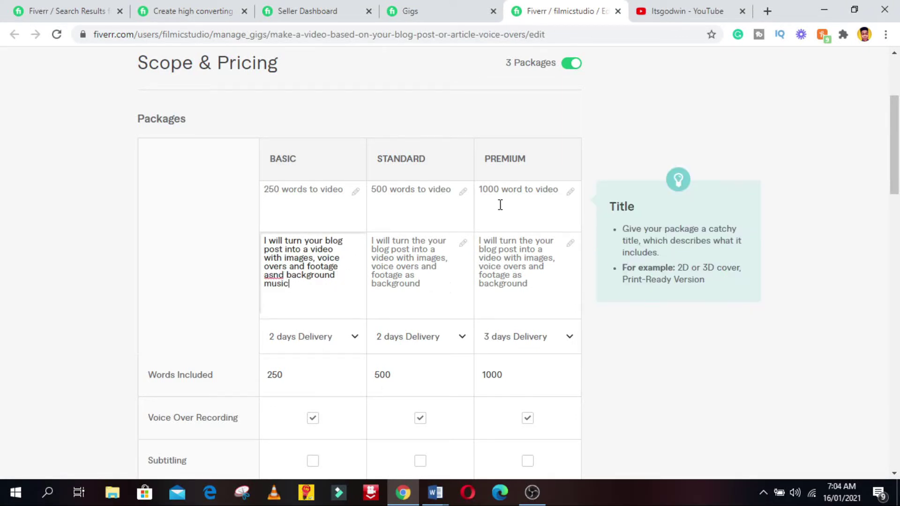
# - Keep the Basic package revisions at 1
pyautogui.scroll(-6, 403, 248)
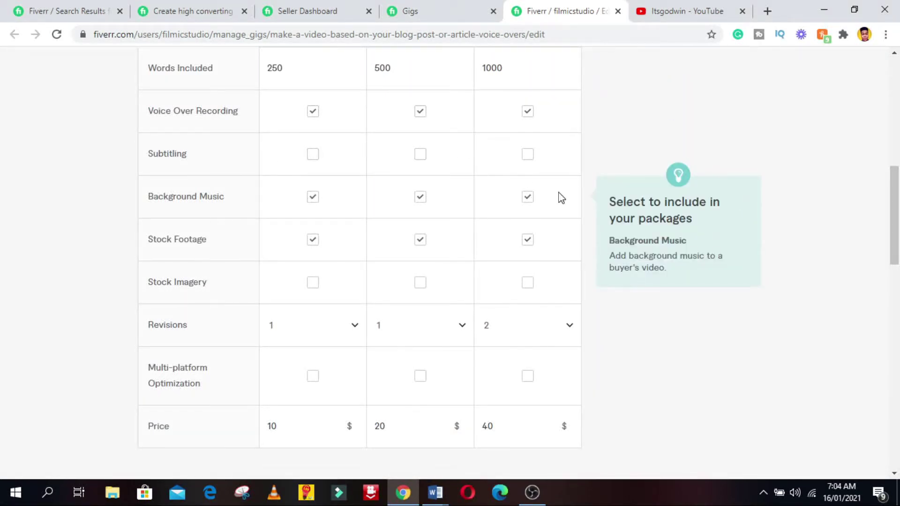
pyautogui.click(528, 153)
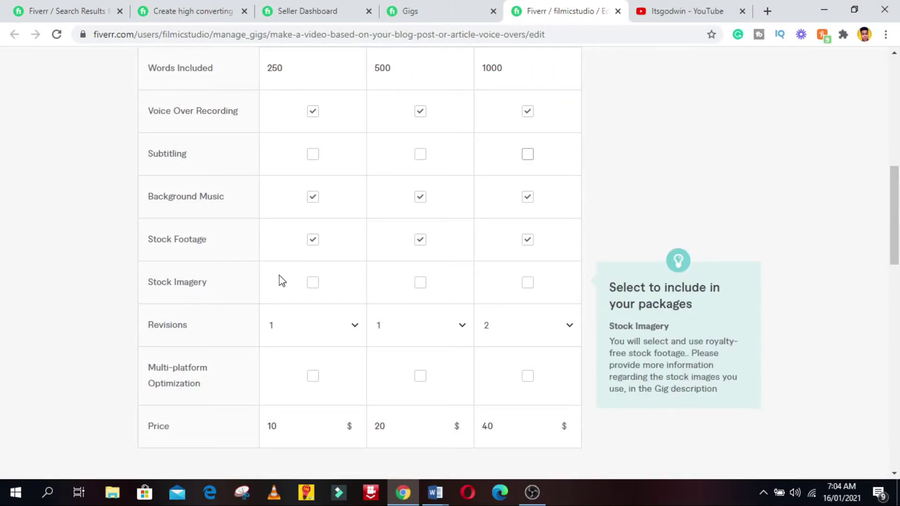
pyautogui.moveTo(895, 203); pyautogui.dragTo(897, 242)
pyautogui.click(355, 160)
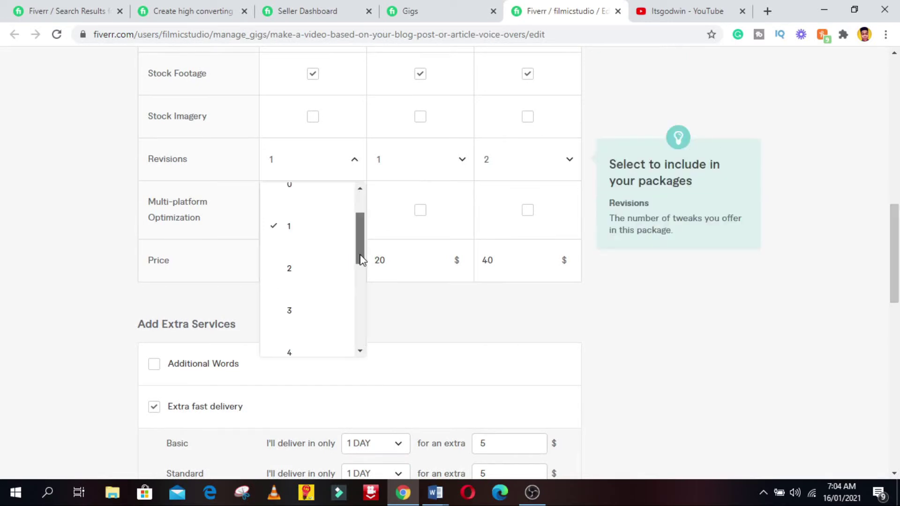
pyautogui.moveTo(359, 255); pyautogui.dragTo(398, 323)
pyautogui.click(283, 216)
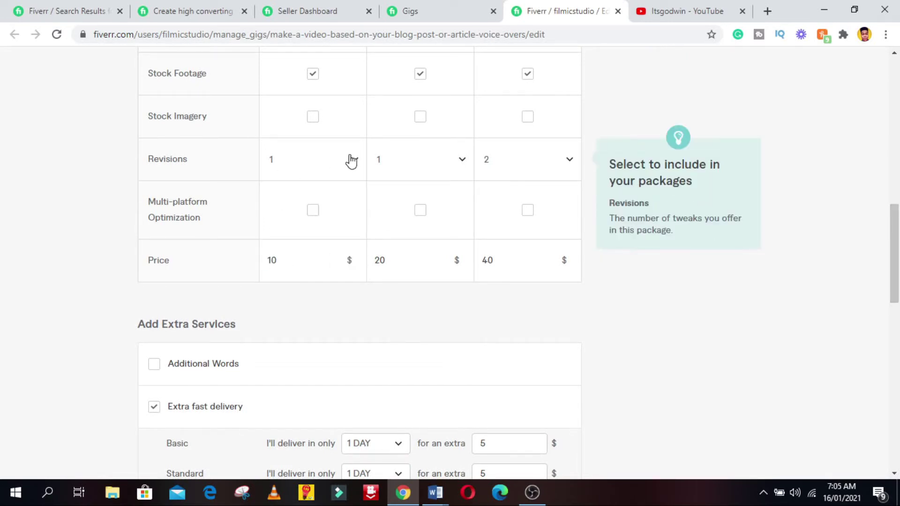
# - Review the Basic, Standard and Premium package prices
pyautogui.moveTo(279, 260); pyautogui.dragTo(255, 259)
pyautogui.press('Tab')
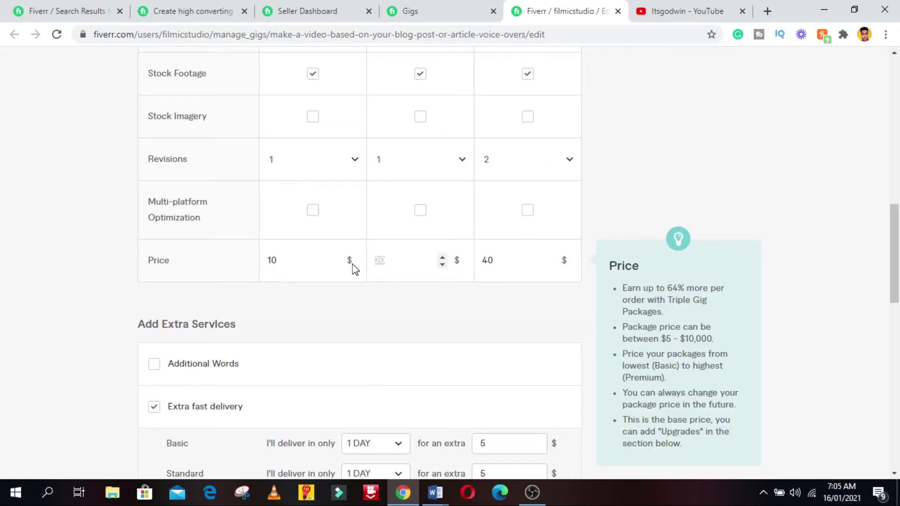
pyautogui.click(506, 269)
pyautogui.moveTo(897, 232)
pyautogui.mouseDown()
pyautogui.moveTo(897, 305)
pyautogui.moveTo(898, 237)
pyautogui.mouseUp()
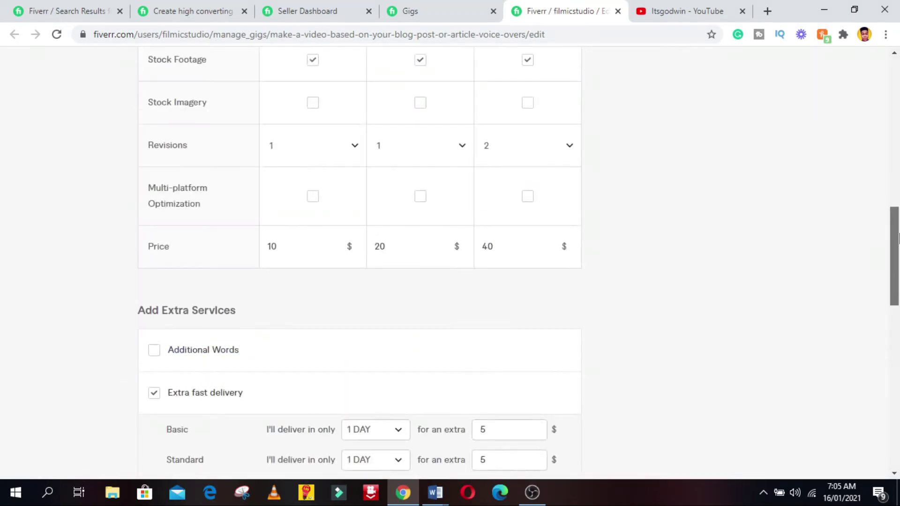
pyautogui.click(282, 247)
pyautogui.click(431, 251)
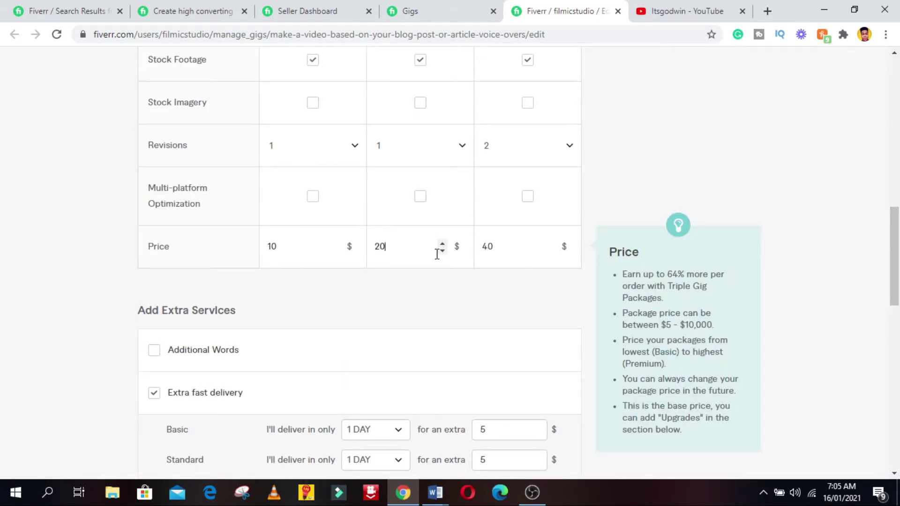
pyautogui.click(486, 249)
pyautogui.scroll(10, 487, 248)
# - Turn off the 3 Packages option and dismiss the packages pop-up
pyautogui.click(572, 121)
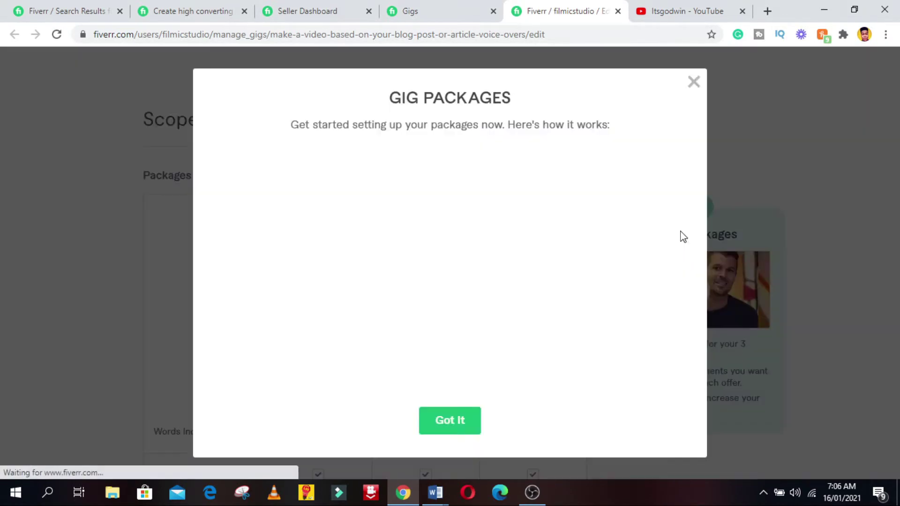
pyautogui.click(693, 81)
pyautogui.scroll(-15, 450, 262)
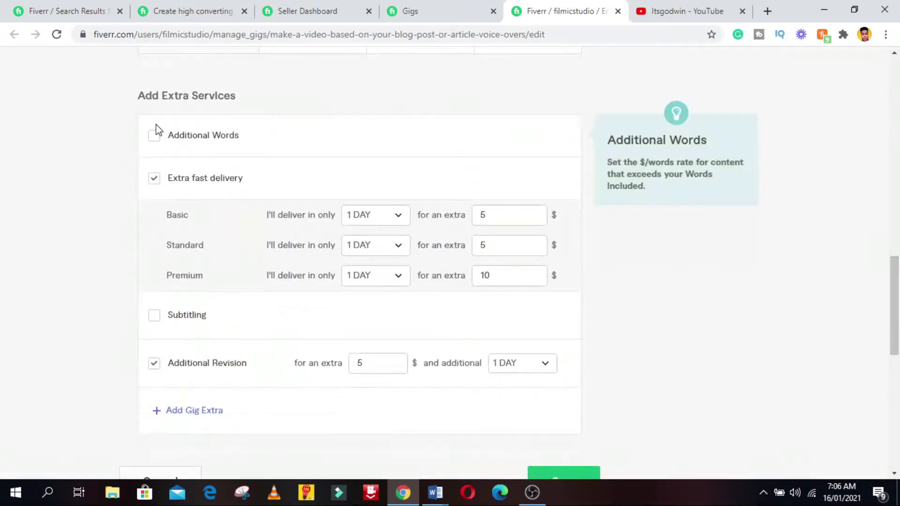
# - Add an Additional Words extra charging $5 per 150 words for Basic
pyautogui.click(154, 135)
pyautogui.click(355, 173)
pyautogui.scroll(8, 356, 177)
pyautogui.scroll(-10, 554, 169)
pyautogui.write('150')
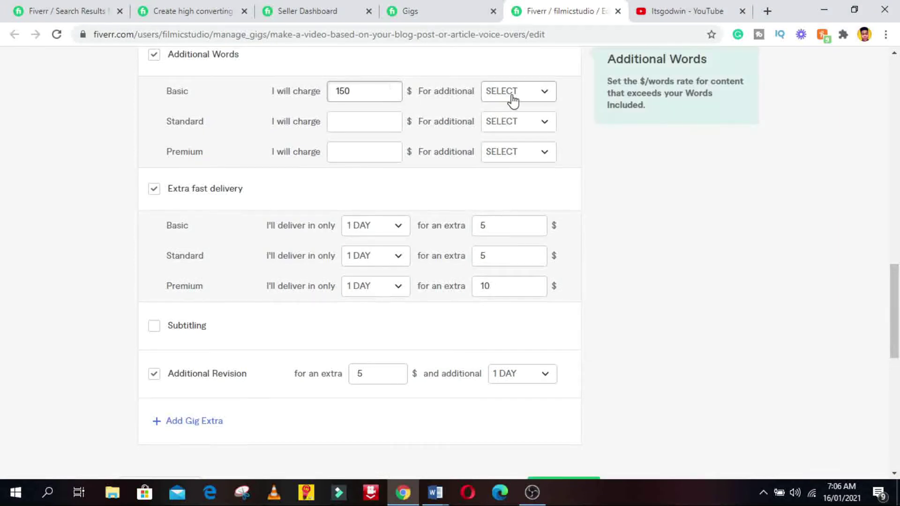
pyautogui.click(512, 91)
pyautogui.scroll(-2, 562, 211)
pyautogui.click(520, 276)
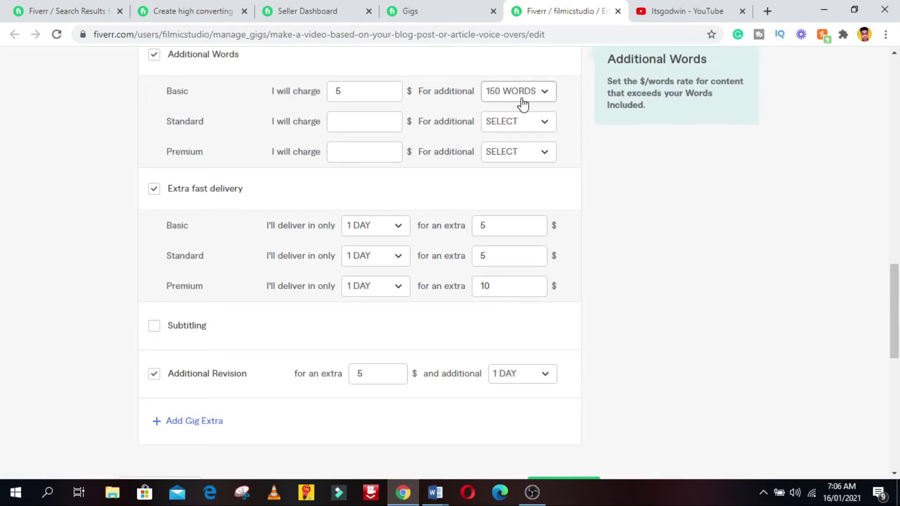
# - Add a Subtitling extra for $5 and 1 extra day, then save the pricing
pyautogui.scroll(-3, 360, 70)
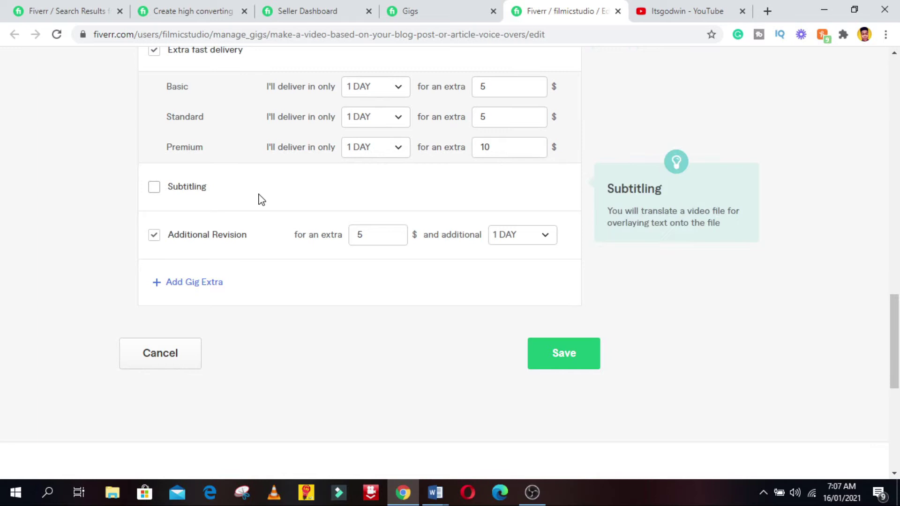
pyautogui.click(172, 184)
pyautogui.click(396, 192)
pyautogui.click(539, 187)
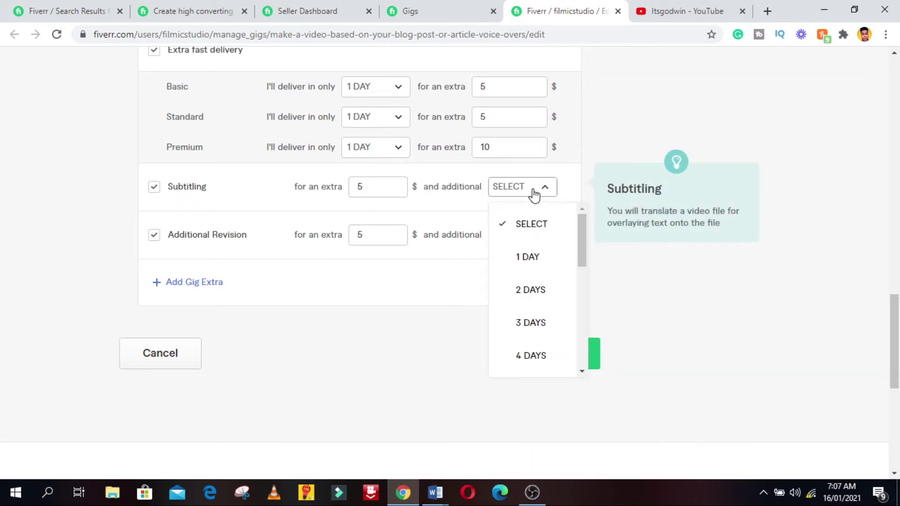
pyautogui.click(516, 255)
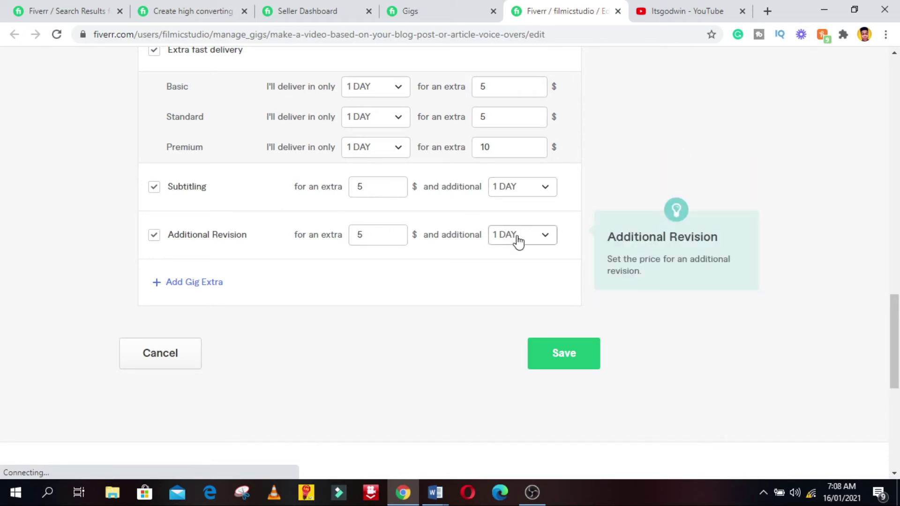
pyautogui.click(562, 355)
pyautogui.scroll(-4, 563, 273)
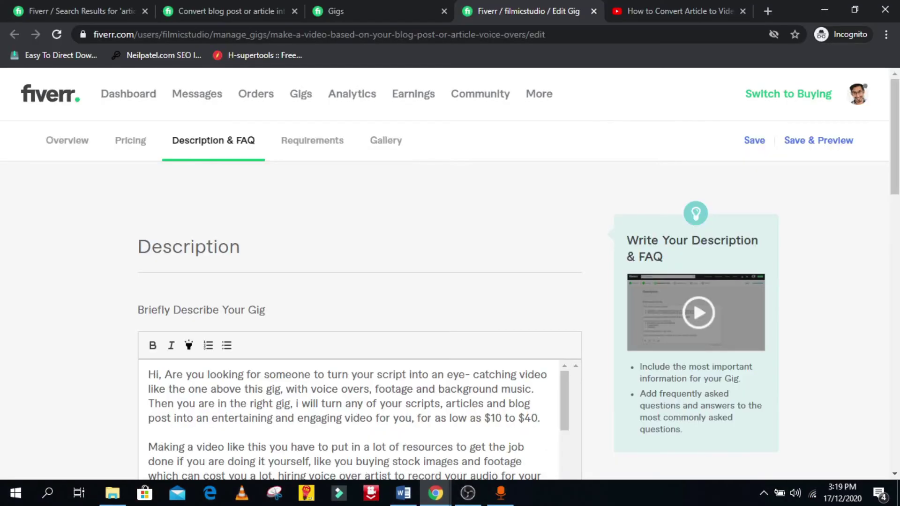
# - Replace 'script' with 'article' in the gig description
pyautogui.scroll(-5, 776, 207)
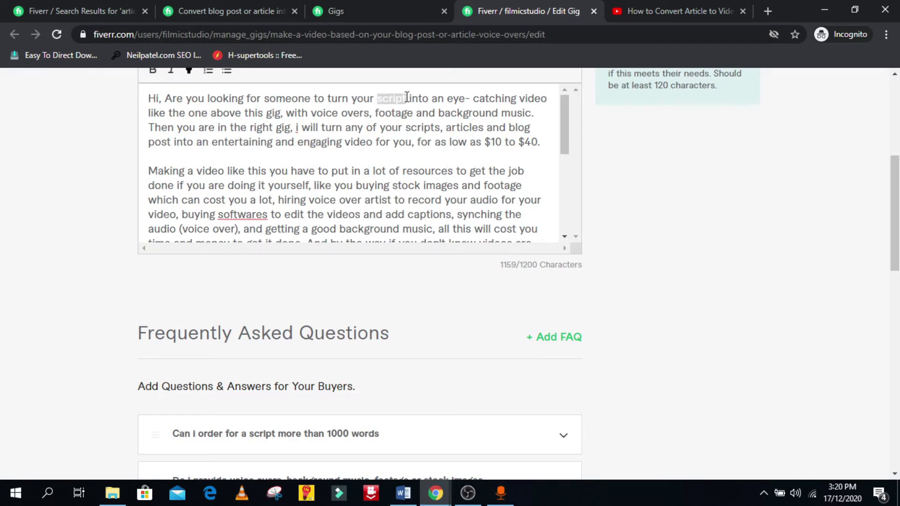
pyautogui.write('article')
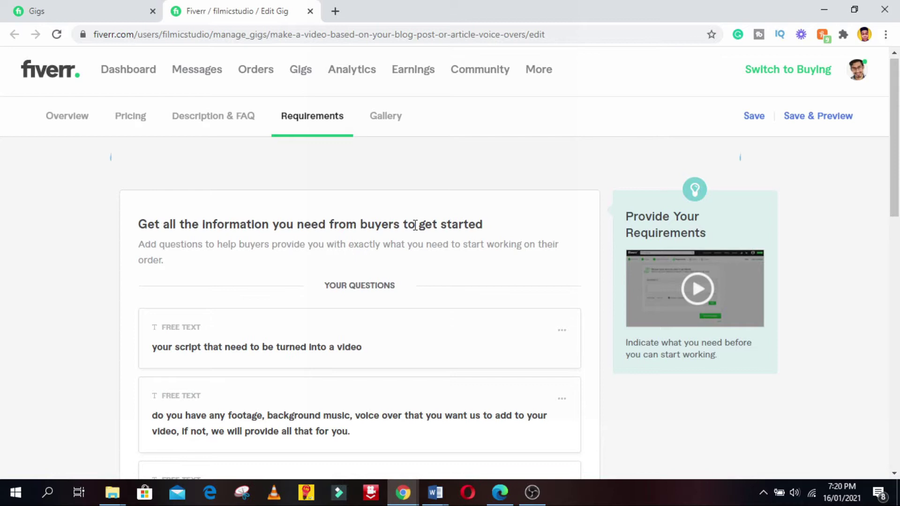
pyautogui.tripleClick(159, 259)
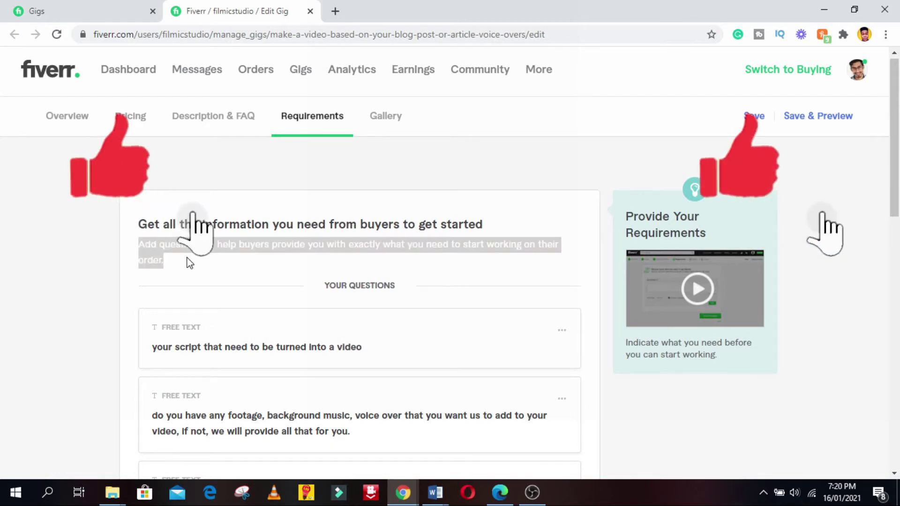
pyautogui.click(495, 258)
pyautogui.scroll(-3, 468, 257)
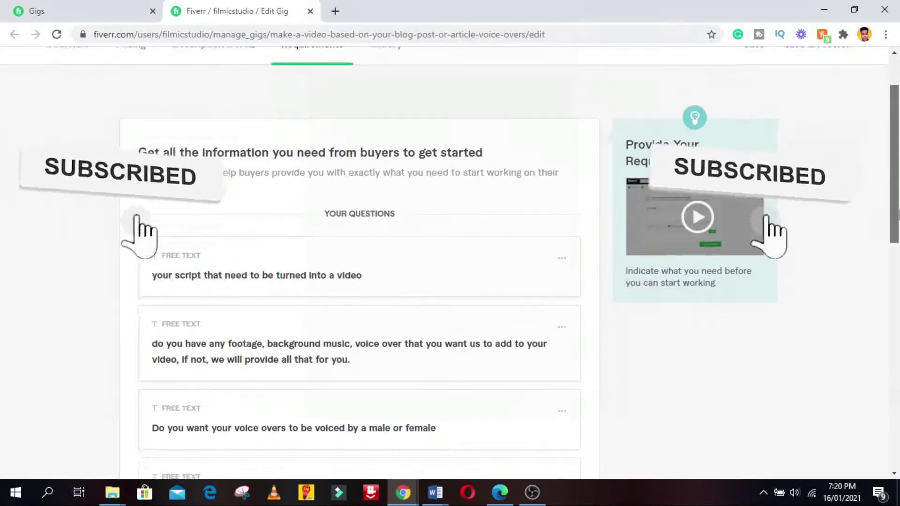
pyautogui.moveTo(387, 233); pyautogui.dragTo(251, 247)
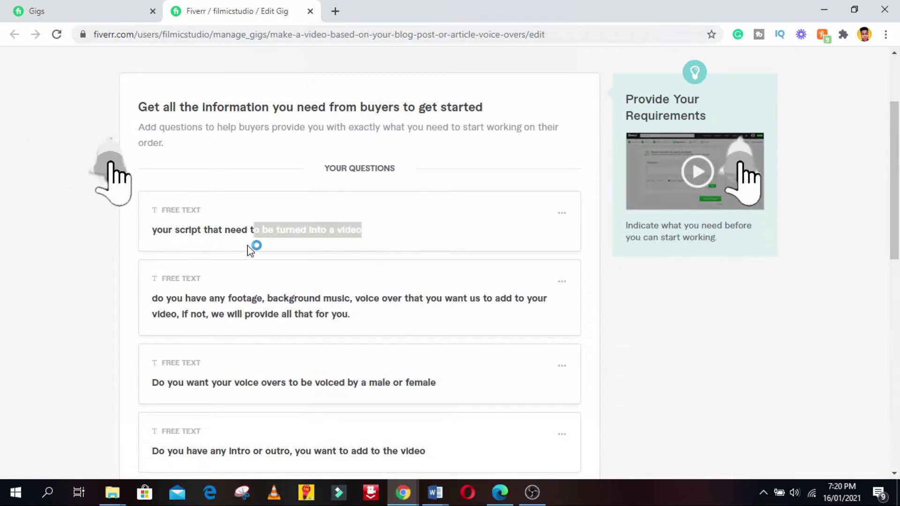
pyautogui.click(141, 255)
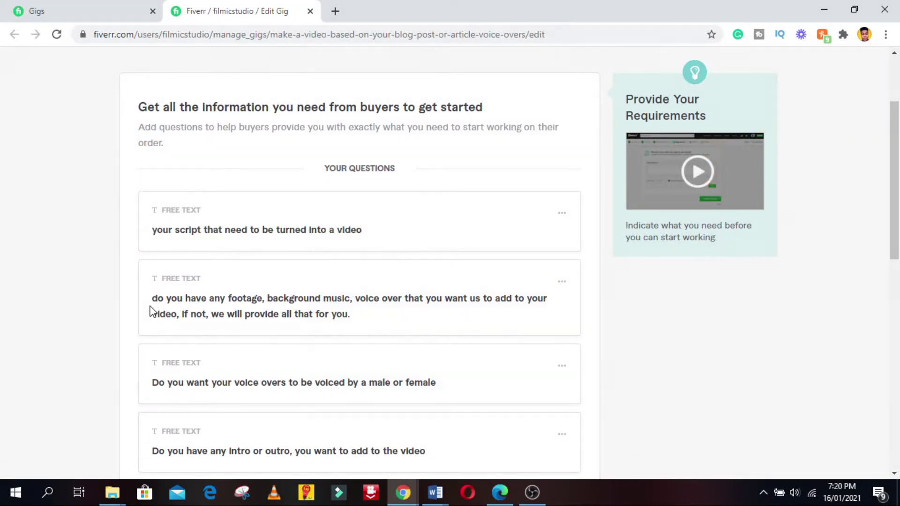
pyautogui.moveTo(151, 302); pyautogui.dragTo(377, 315)
pyautogui.click(378, 317)
pyautogui.scroll(-3, 898, 261)
pyautogui.click(376, 241)
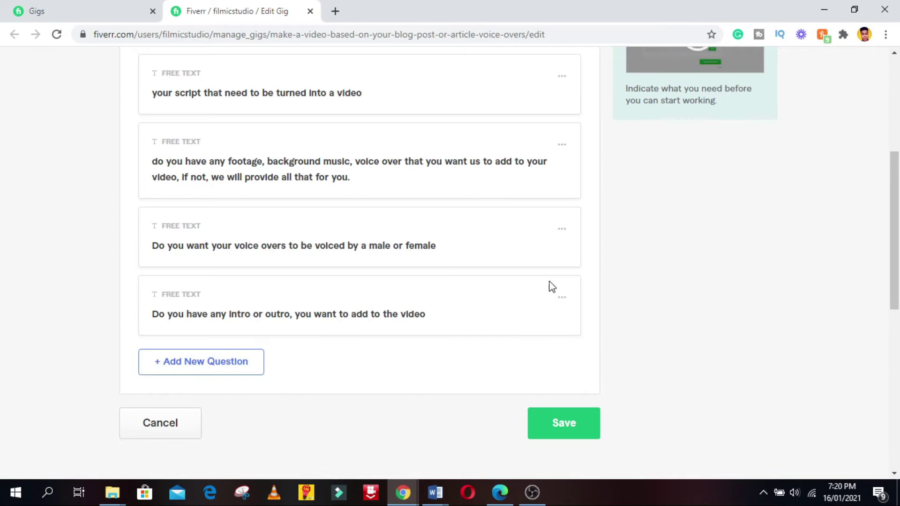
# - Save the requirements and review the Gallery's video, photo and PDF sections
pyautogui.click(597, 427)
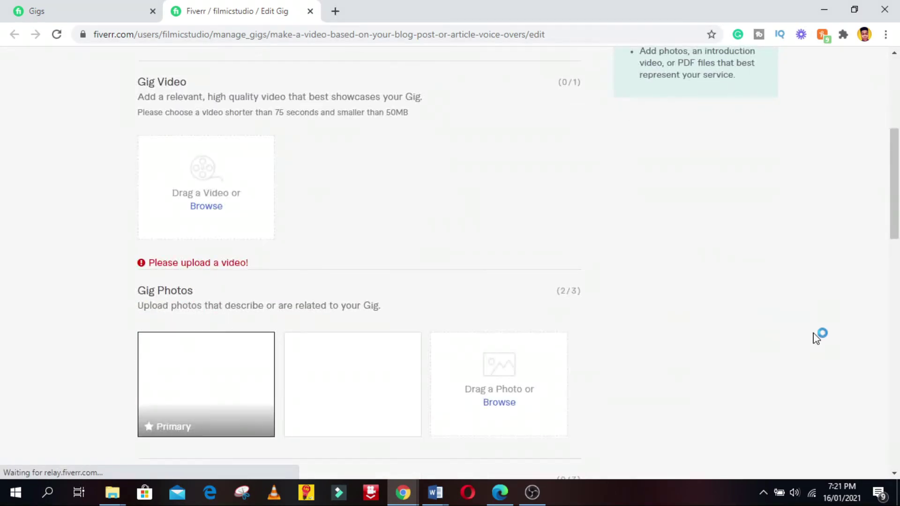
pyautogui.scroll(5, 825, 235)
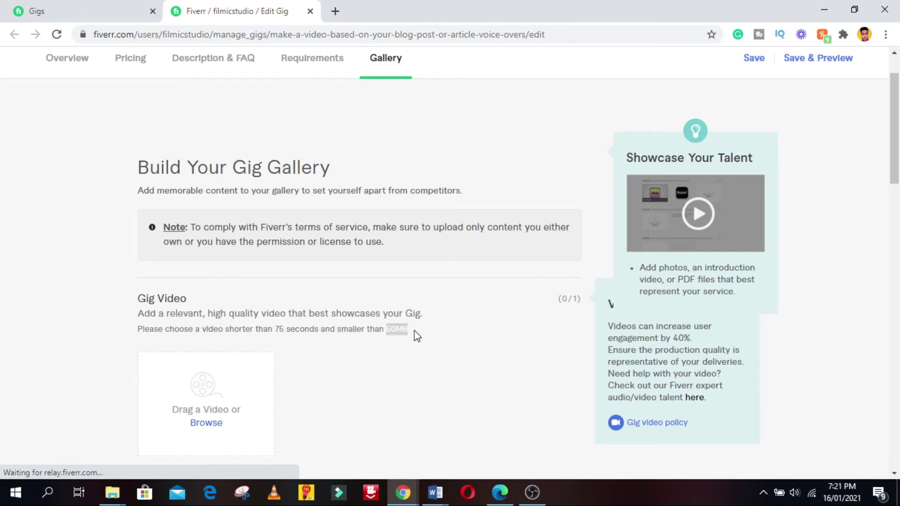
pyautogui.click(386, 367)
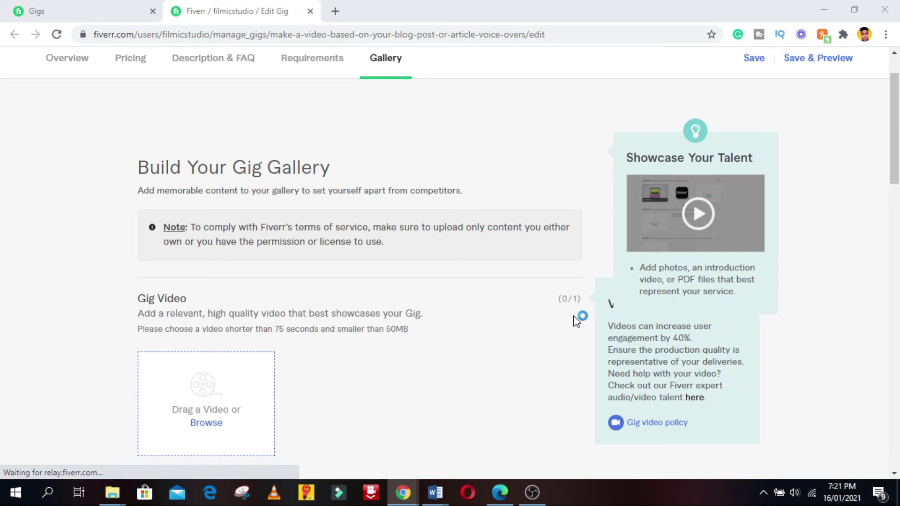
pyautogui.click(893, 238)
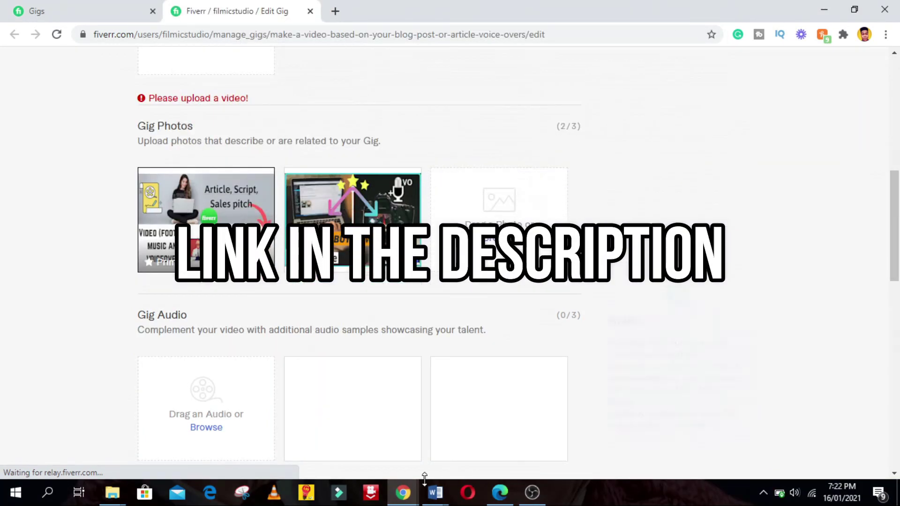
pyautogui.moveTo(896, 266); pyautogui.dragTo(896, 379)
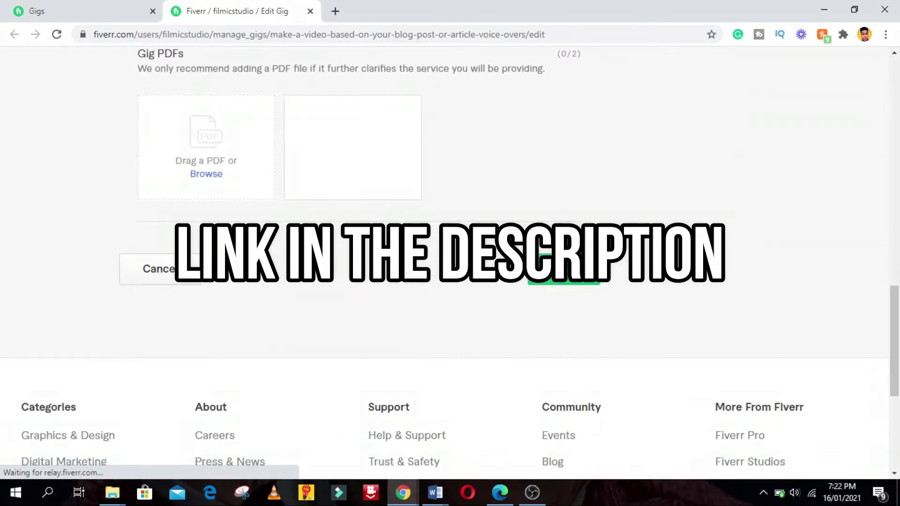
# - Try saving the Gallery with two gig photos, which triggers the 'Please upload a video!' warning
pyautogui.click(587, 279)
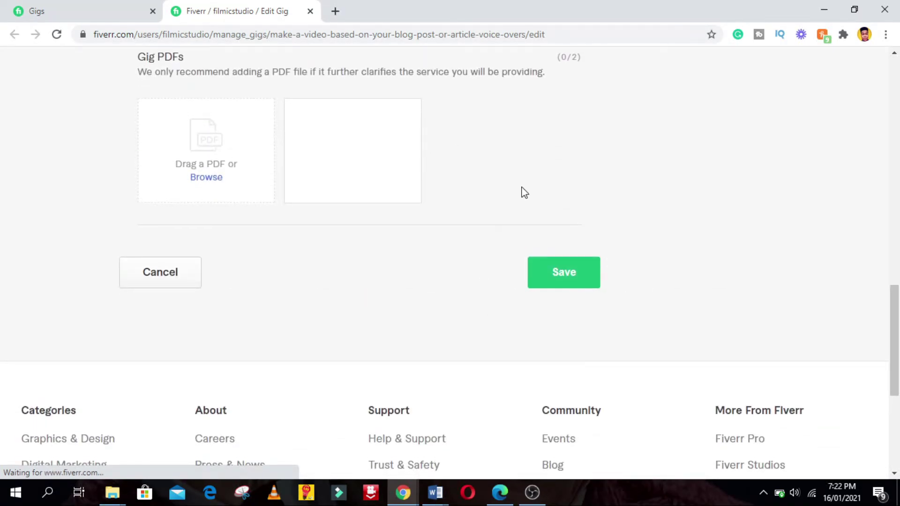